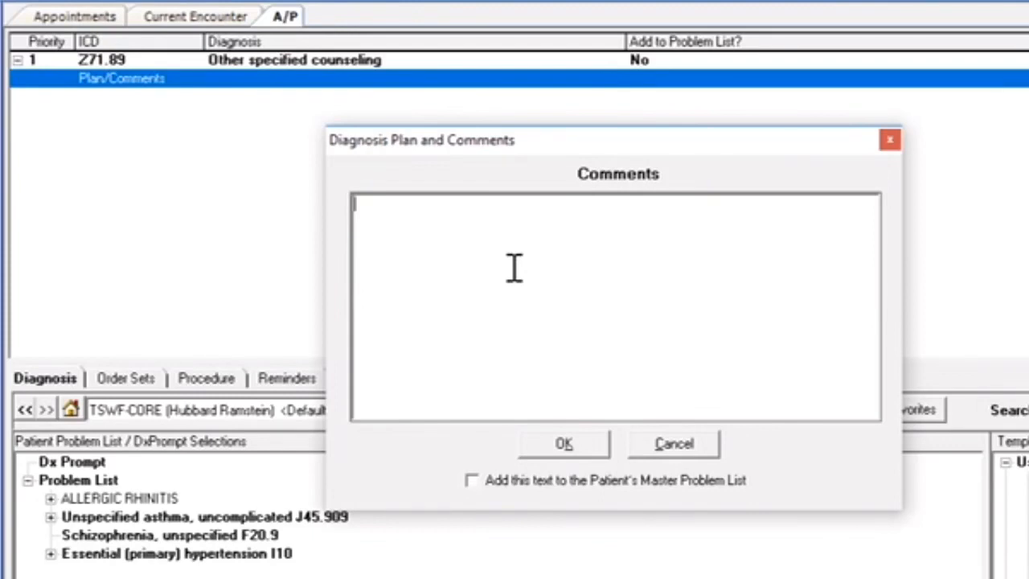
- Try entering the misspelled word "alnsot" in the diagnosis comments to test automatic correction, and erase it
{"action": "type", "text": "sa"}
{"action": "key", "text": "BackSpace"}
{"action": "key", "text": "BackSpace"}
{"action": "key", "text": "BackSpace"}
{"action": "type", "text": "alnsot"}
{"action": "key", "text": "BackSpace"}
{"action": "key", "text": "BackSpace"}
{"action": "key", "text": "BackSpace"}
{"action": "key", "text": "BackSpace"}
{"action": "key", "text": "BackSpace"}
{"action": "key", "text": "BackSpace"}
{"action": "key", "text": "BackSpace"}
- Test automatic spelling correction in the comments with the misspelling "lbary", and erase the word
{"action": "type", "text": "lbary"}
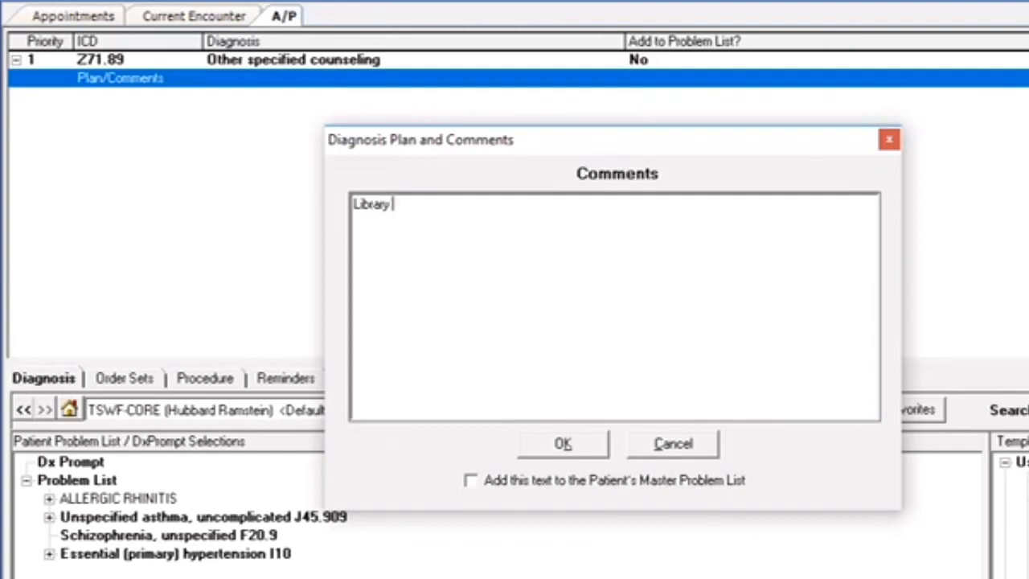
{"action": "key", "text": "BackSpace"}
{"action": "key", "text": "BackSpace"}
{"action": "key", "text": "BackSpace"}
{"action": "key", "text": "BackSpace"}
{"action": "key", "text": "BackSpace"}
{"action": "key", "text": "BackSpace"}
{"action": "key", "text": "BackSpace"}
{"action": "key", "text": "BackSpace"}
- Test the automatic expansion to "Daily" in the comments and erase the text
{"action": "type", "text": "Daily"}
{"action": "key", "text": "BackSpace"}
{"action": "key", "text": "BackSpace"}
{"action": "key", "text": "BackSpace"}
{"action": "key", "text": "BackSpace"}
{"action": "key", "text": "BackSpace"}
{"action": "type", "text": "a"}
{"action": "key", "text": "BackSpace"}
- Test the automatic expansion to "International unit" in the comments and erase the text
{"action": "type", "text": "International unit"}
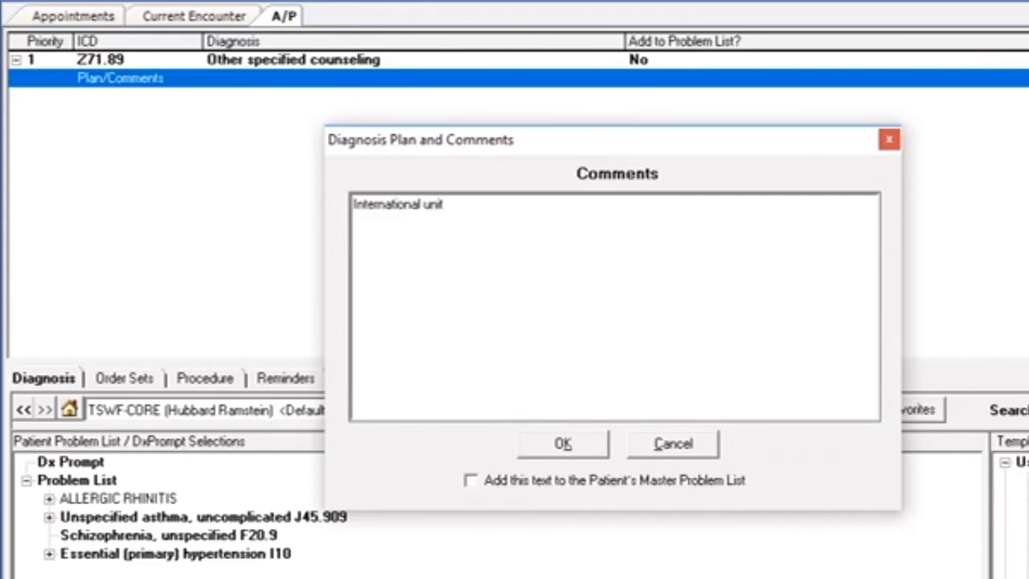
{"action": "key", "text": "BackSpace"}
{"action": "key", "text": "BackSpace"}
{"action": "key", "text": "BackSpace"}
{"action": "key", "text": "BackSpace"}
{"action": "key", "text": "BackSpace"}
{"action": "key", "text": "BackSpace"}
{"action": "key", "text": "BackSpace"}
{"action": "key", "text": "BackSpace"}
{"action": "key", "text": "BackSpace"}
{"action": "key", "text": "BackSpace"}
{"action": "key", "text": "BackSpace"}
{"action": "key", "text": "BackSpace"}
{"action": "key", "text": "BackSpace"}
{"action": "key", "text": "BackSpace"}
{"action": "key", "text": "BackSpace"}
{"action": "key", "text": "BackSpace"}
{"action": "key", "text": "BackSpace"}
{"action": "key", "text": "BackSpace"}
{"action": "key", "text": "BackSpace"}
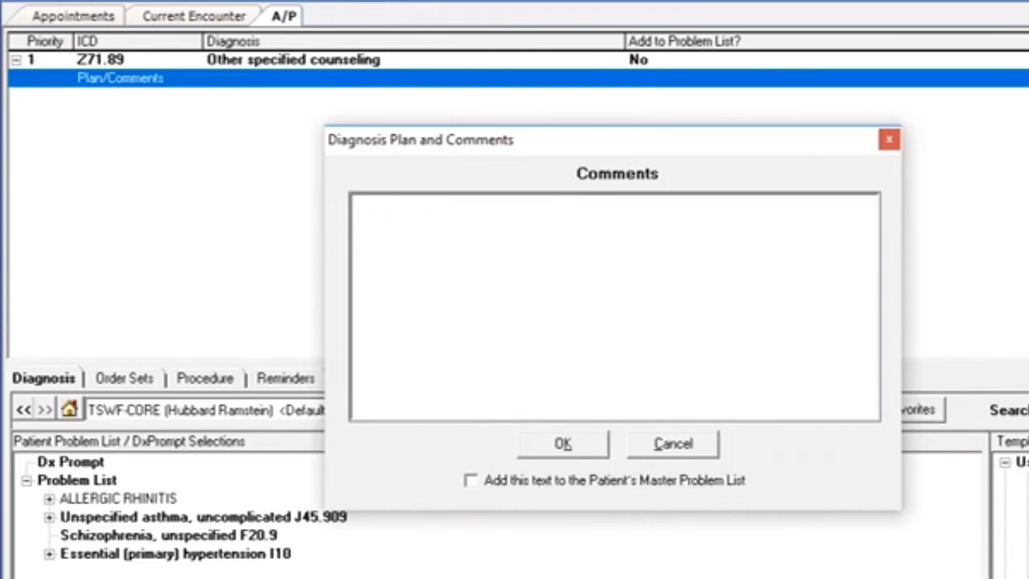
- In the AutoCorrect options, enter the replacement text "pt denies radiation, paresthesias, swelling, or instability"
{"action": "right_click", "coordinate": [600, 270]}
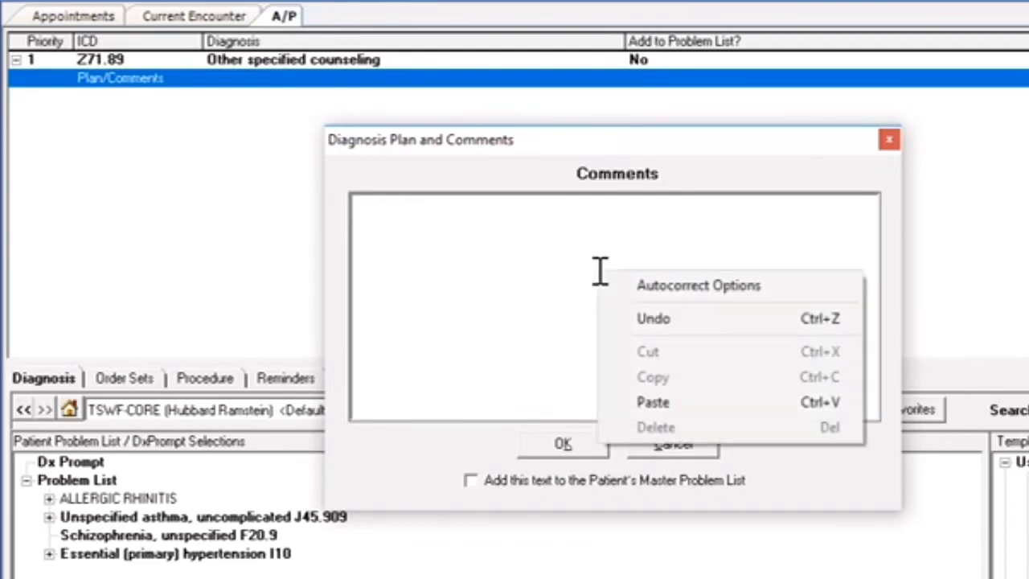
{"action": "right_click", "coordinate": [500, 258]}
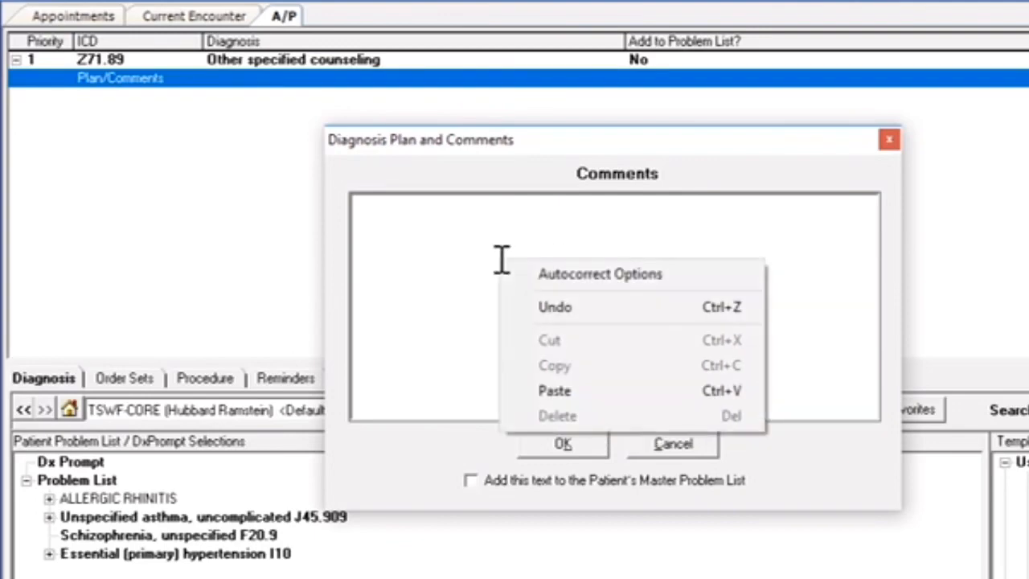
{"action": "left_click", "coordinate": [643, 273]}
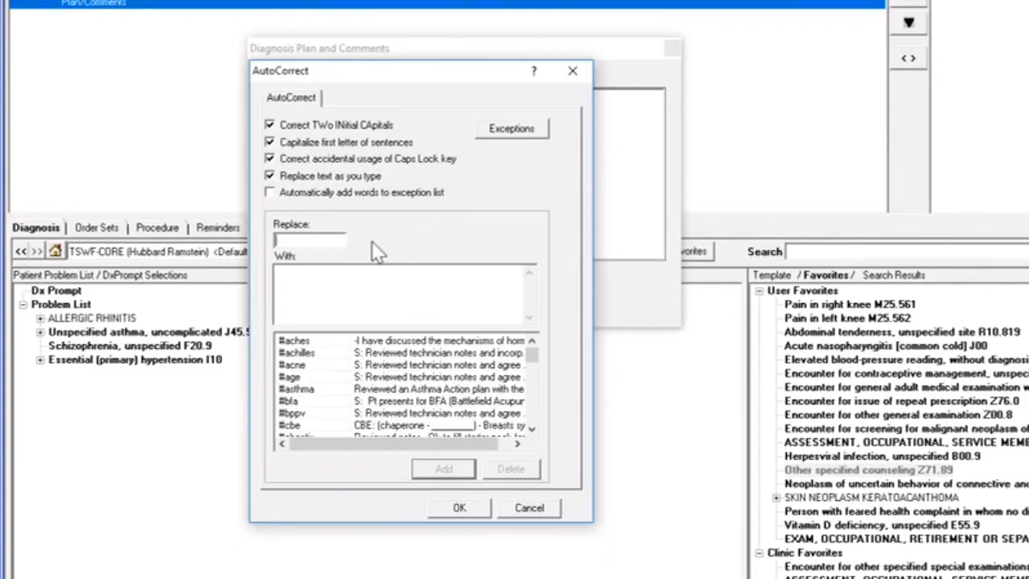
{"action": "left_click", "coordinate": [358, 275]}
{"action": "type", "text": "pt denies radiation,"}
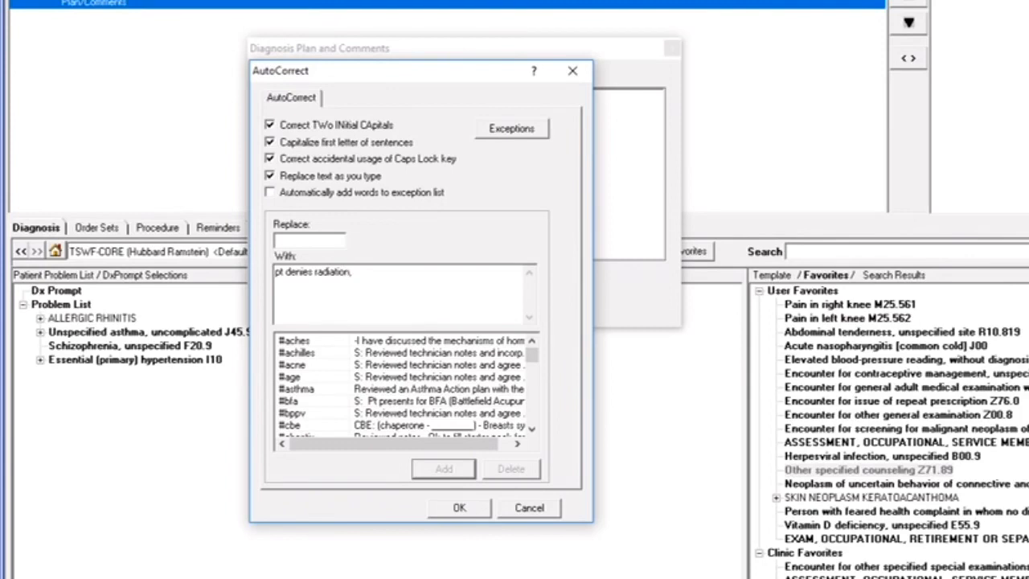
{"action": "type", "text": " paresthesias, swelling, "}
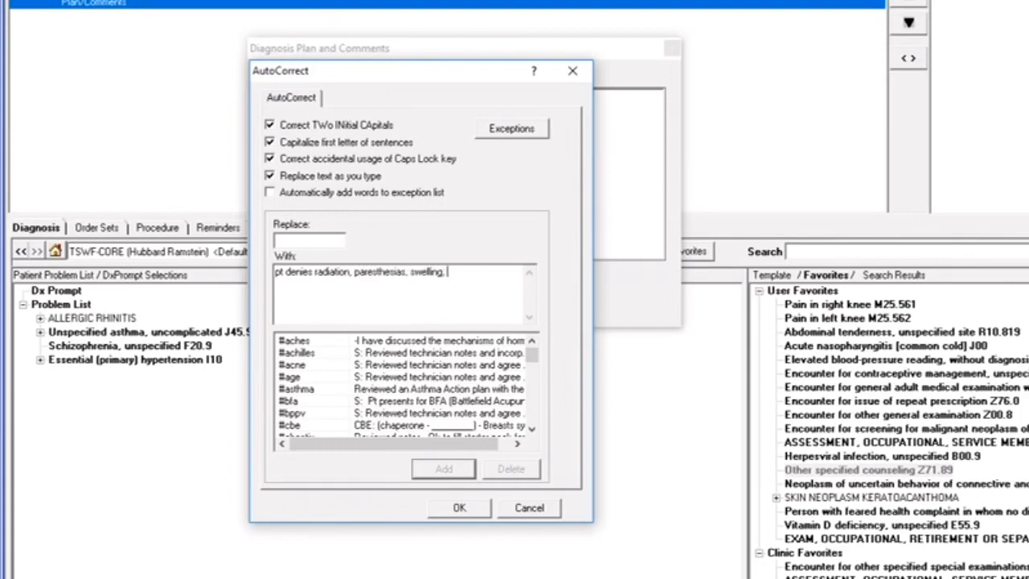
{"action": "type", "text": "or instability"}
- Assign the shortcut "norad" to that replacement text, save the entry and close the AutoCorrect options
{"action": "left_click", "coordinate": [297, 242]}
{"action": "type", "text": "not"}
{"action": "type", "text": "rad"}
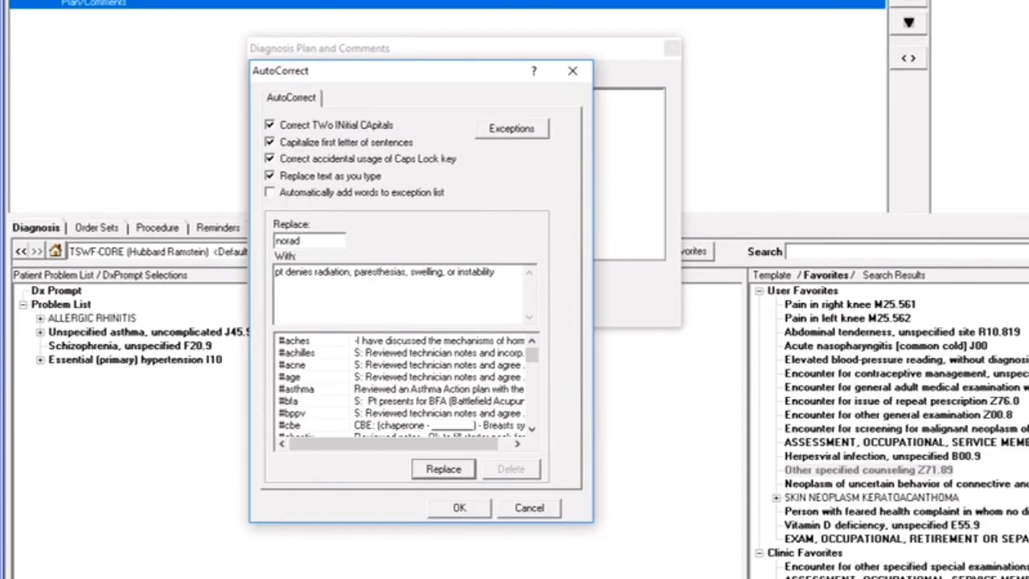
{"action": "left_click", "coordinate": [443, 469]}
{"action": "left_click", "coordinate": [459, 508]}
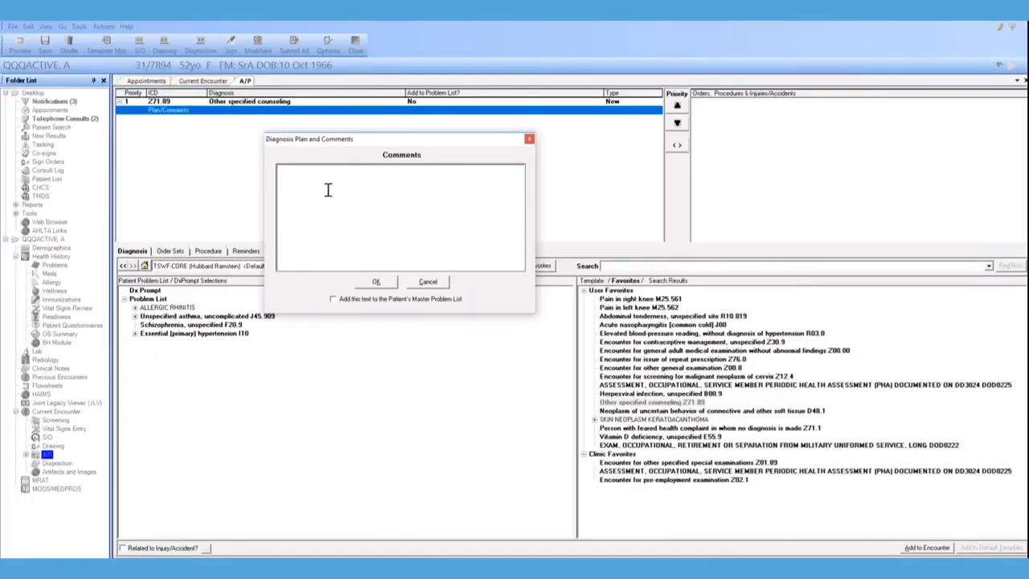
- Test the "norad" shortcut in the comments and delete the expanded text
{"action": "type", "text": "norad"}
{"action": "left_click_drag", "start_coordinate": [424, 170], "coordinate": [265, 166]}
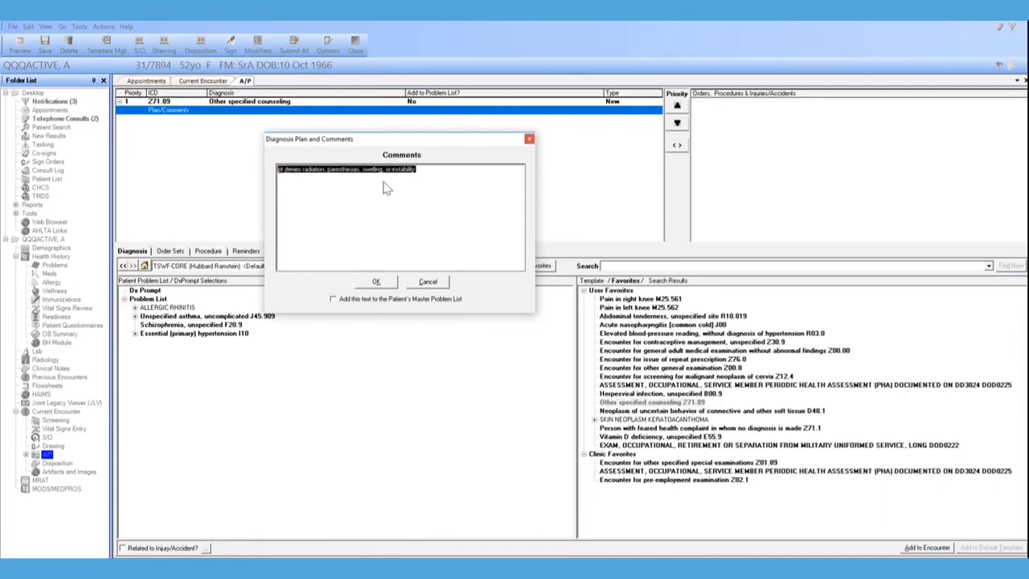
{"action": "key", "text": "Delete"}
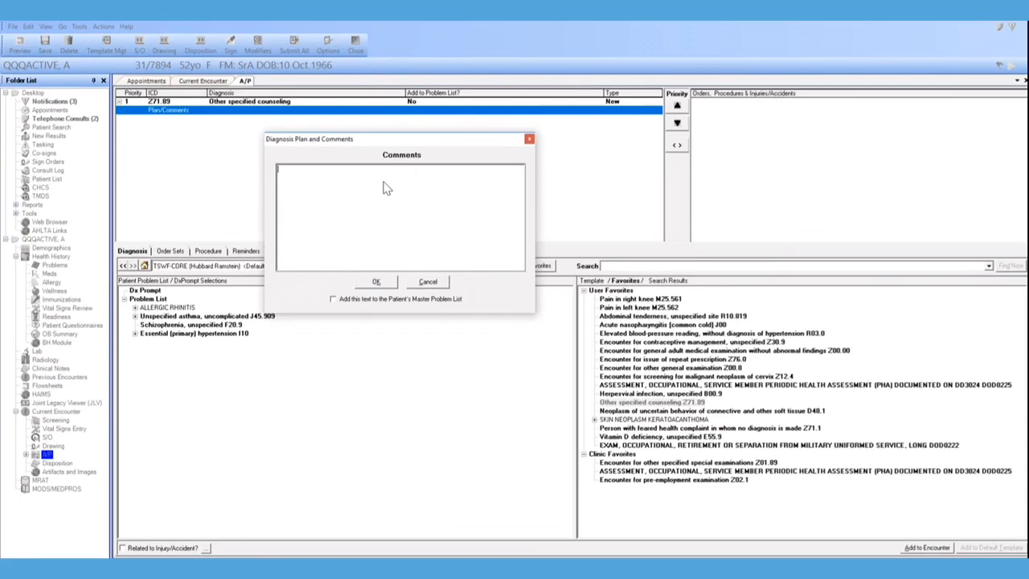
- Add an AutoCorrect entry that replaces "nkda" with "no known drug allergies" and save it
{"action": "right_click", "coordinate": [342, 179]}
{"action": "left_click", "coordinate": [367, 186]}
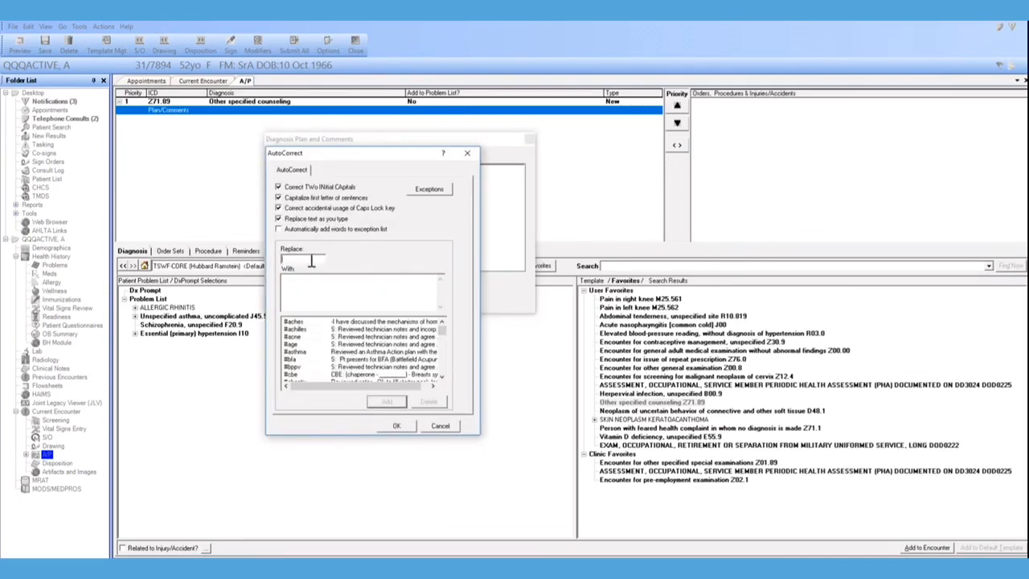
{"action": "left_click", "coordinate": [311, 261]}
{"action": "type", "text": "nkda"}
{"action": "key", "text": "Tab"}
{"action": "type", "text": "no known drug allergies"}
{"action": "left_click", "coordinate": [387, 402]}
{"action": "left_click", "coordinate": [397, 425]}
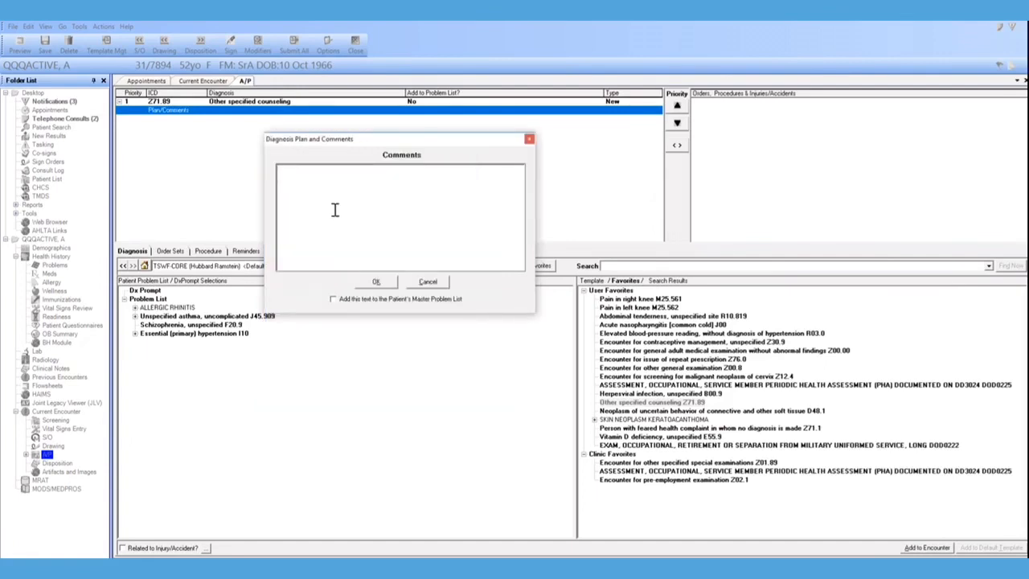
- Test the "nkda" shortcut in the comments and delete the expanded text
{"action": "type", "text": "nkda"}
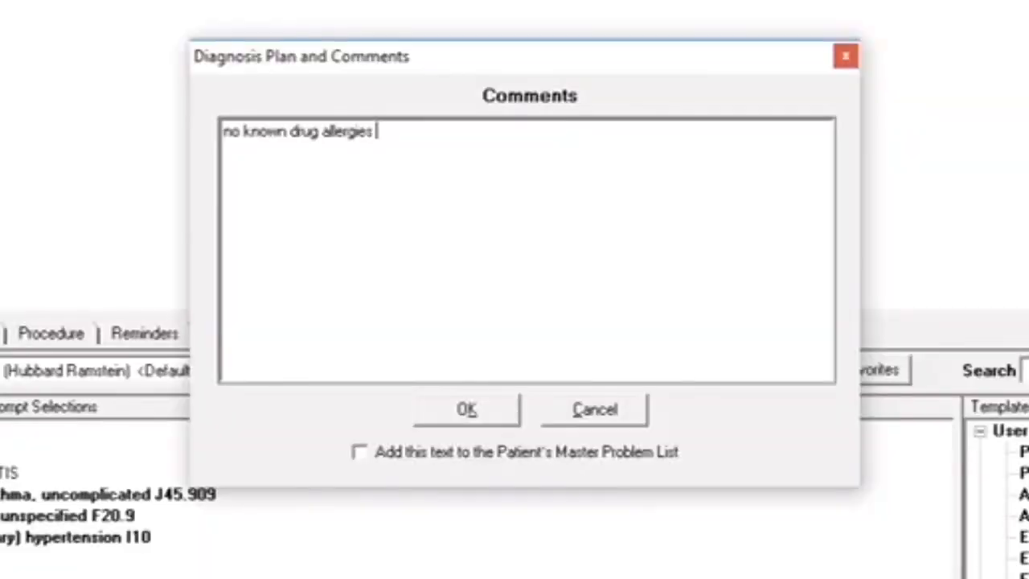
{"action": "left_click_drag", "start_coordinate": [365, 157], "coordinate": [202, 144]}
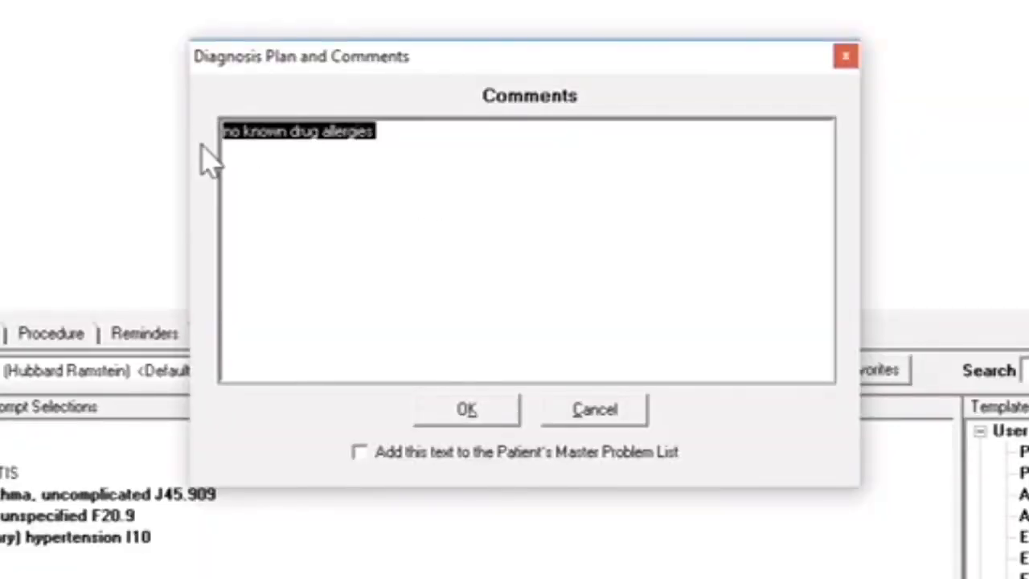
{"action": "key", "text": "BackSpace"}
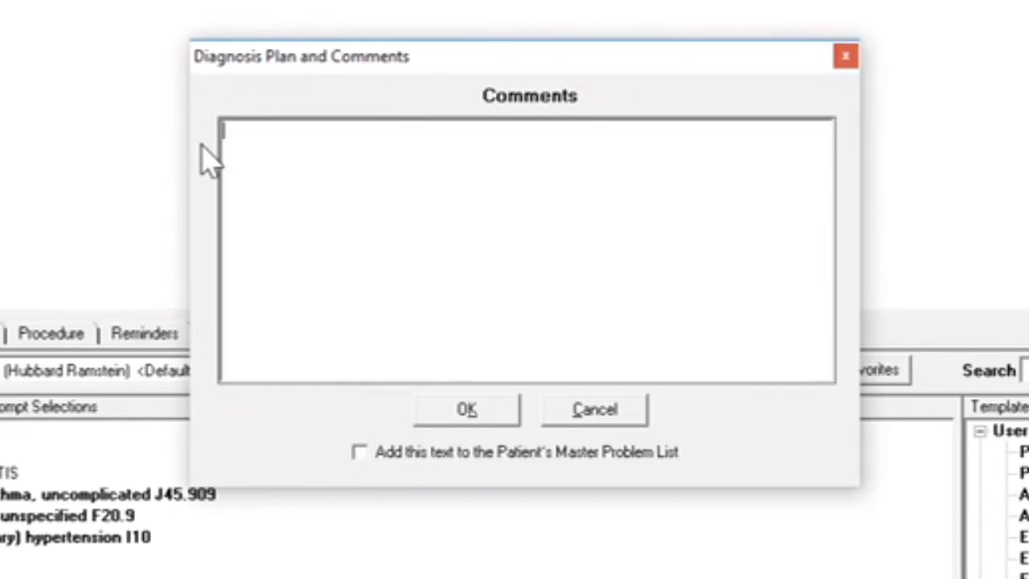
- Insert the "handwrist" exam template in the comments and add "Left" before its Forearm / Wrist / Hand heading
{"action": "type", "text": "handwrist"}
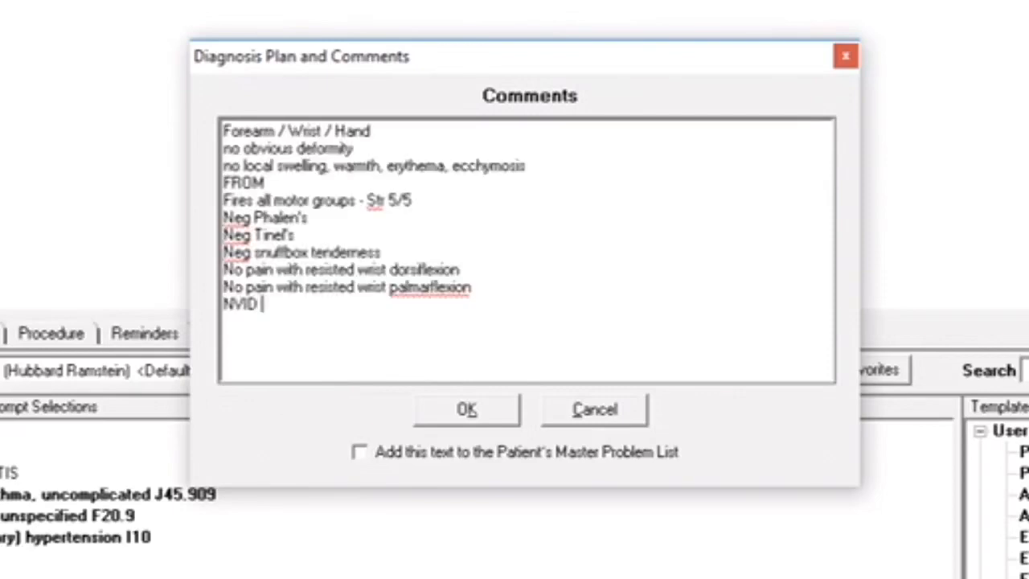
{"action": "left_click", "coordinate": [228, 134]}
{"action": "type", "text": "Left"}
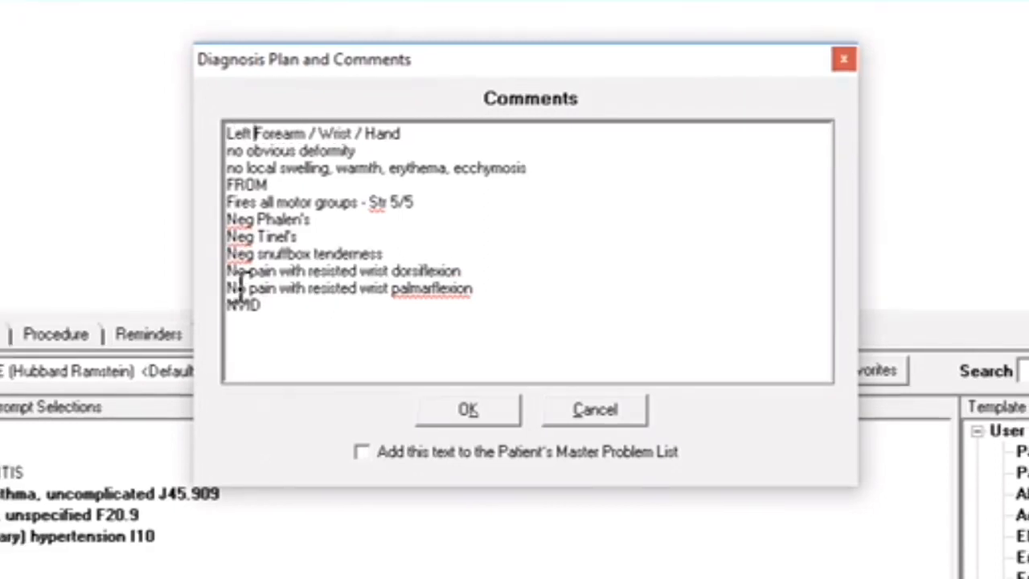
- Change the Tinel's finding from "Neg" to "POSITIVE" in the wrist exam, and clear all the comment text
{"action": "left_click_drag", "start_coordinate": [251, 237], "coordinate": [190, 236]}
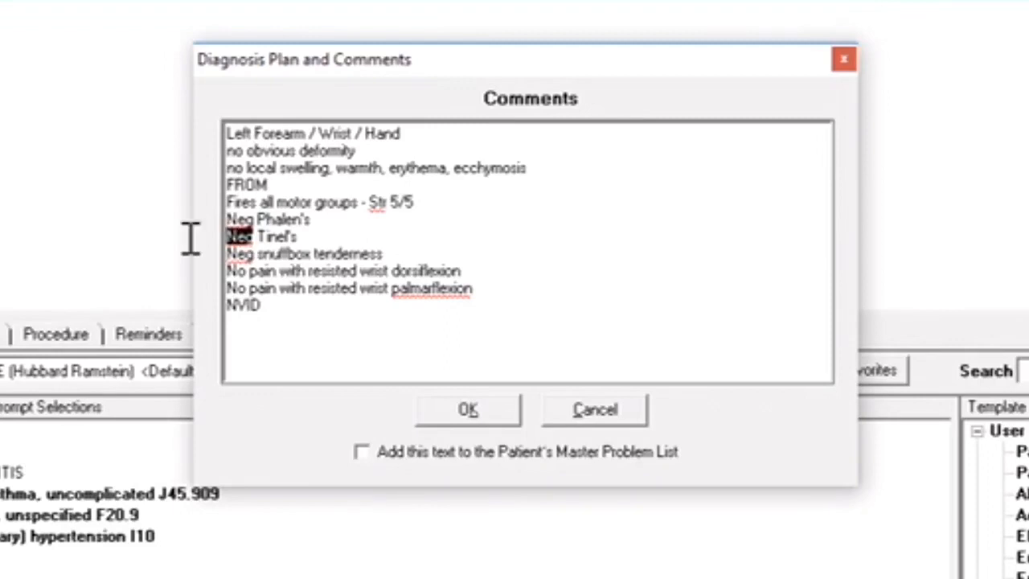
{"action": "type", "text": "POSITIVE"}
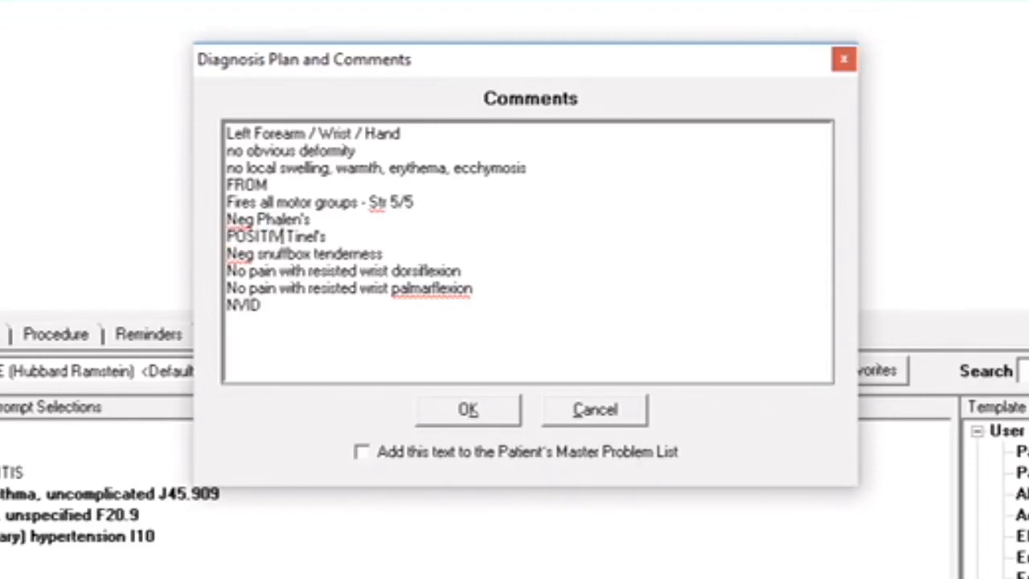
{"action": "left_click_drag", "start_coordinate": [346, 330], "coordinate": [210, 145]}
{"action": "key", "text": "ctrl+x"}
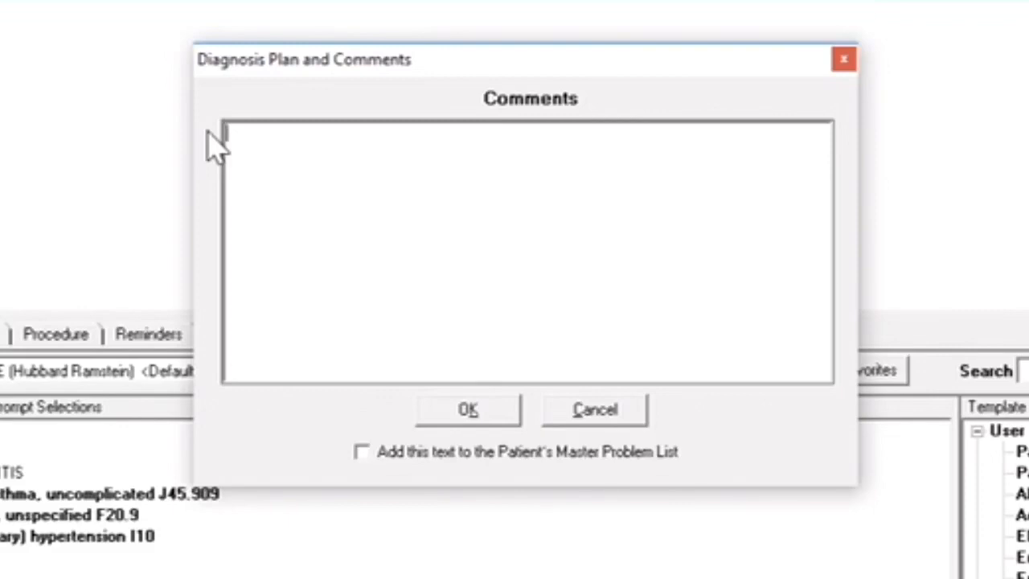
- Insert the "#deq" note template, review its history, exam and plan sections, and delete the whole text
{"action": "type", "text": "#"}
{"action": "key", "text": "BackSpace"}
{"action": "type", "text": "#deq"}
{"action": "scroll", "coordinate": [493, 255], "scroll_direction": "up", "scroll_amount": 7}
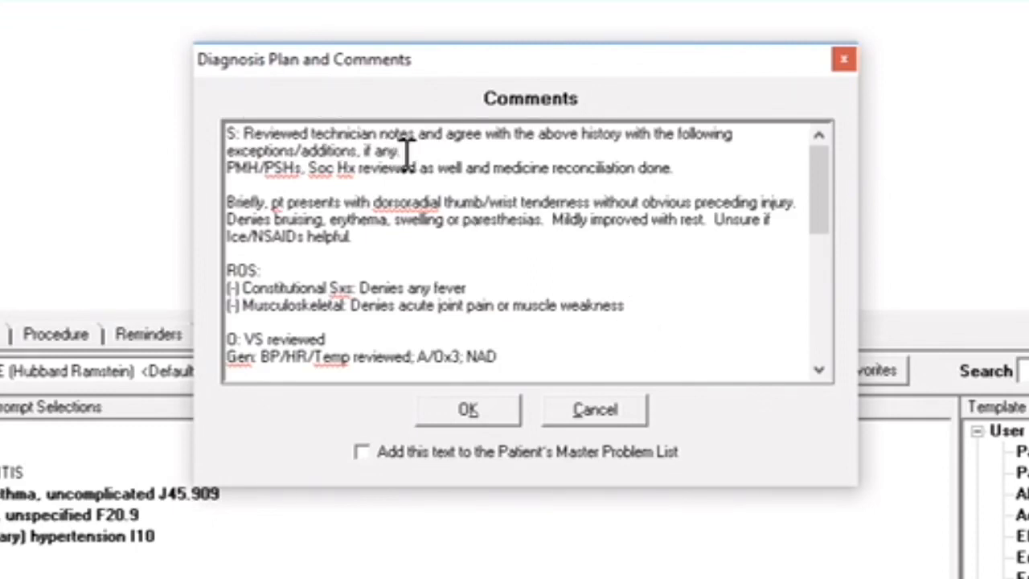
{"action": "scroll", "coordinate": [466, 231], "scroll_direction": "down", "scroll_amount": 2}
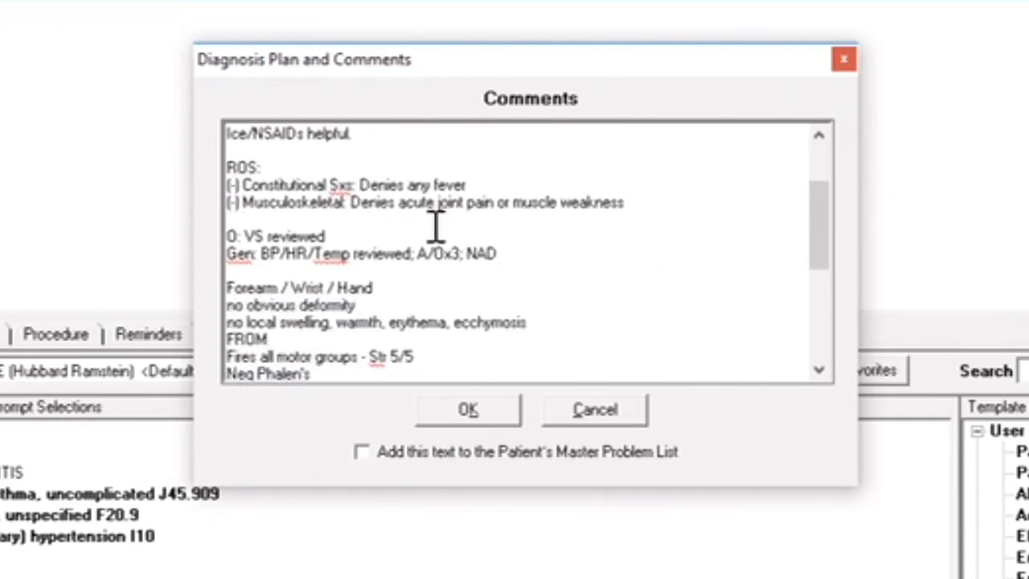
{"action": "scroll", "coordinate": [482, 203], "scroll_direction": "down", "scroll_amount": 2}
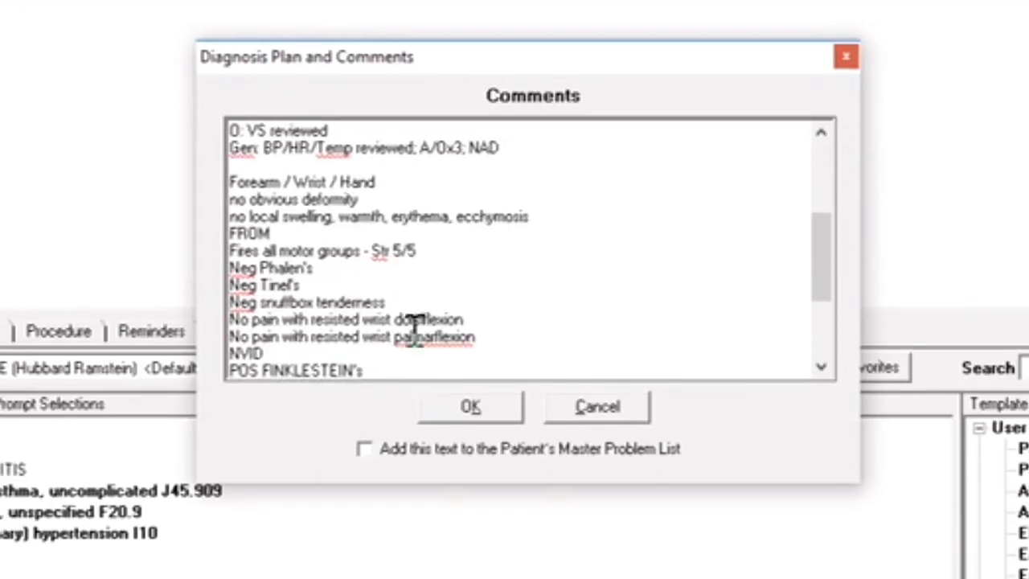
{"action": "scroll", "coordinate": [413, 310], "scroll_direction": "down", "scroll_amount": 2}
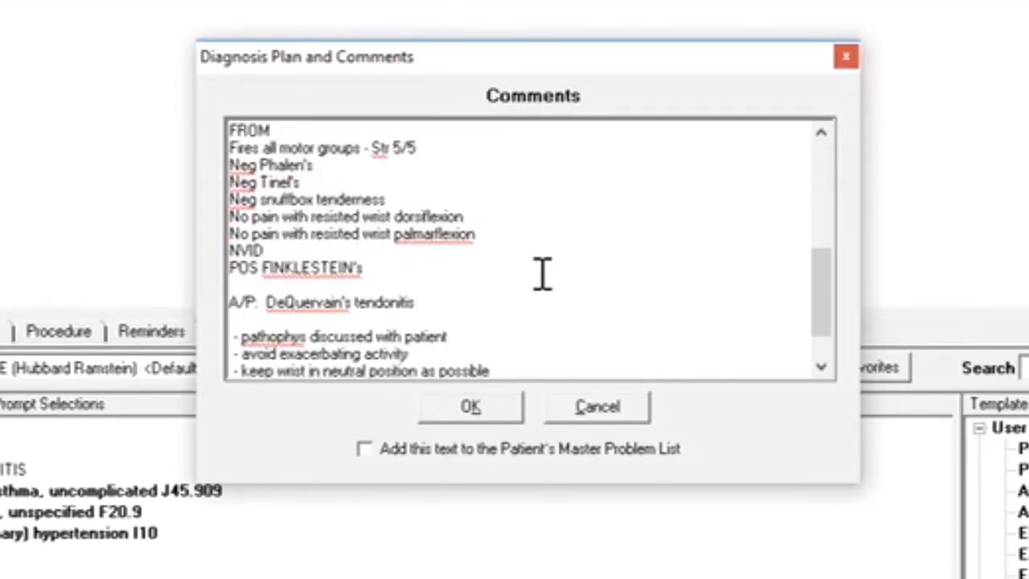
{"action": "scroll", "coordinate": [487, 268], "scroll_direction": "down", "scroll_amount": 1}
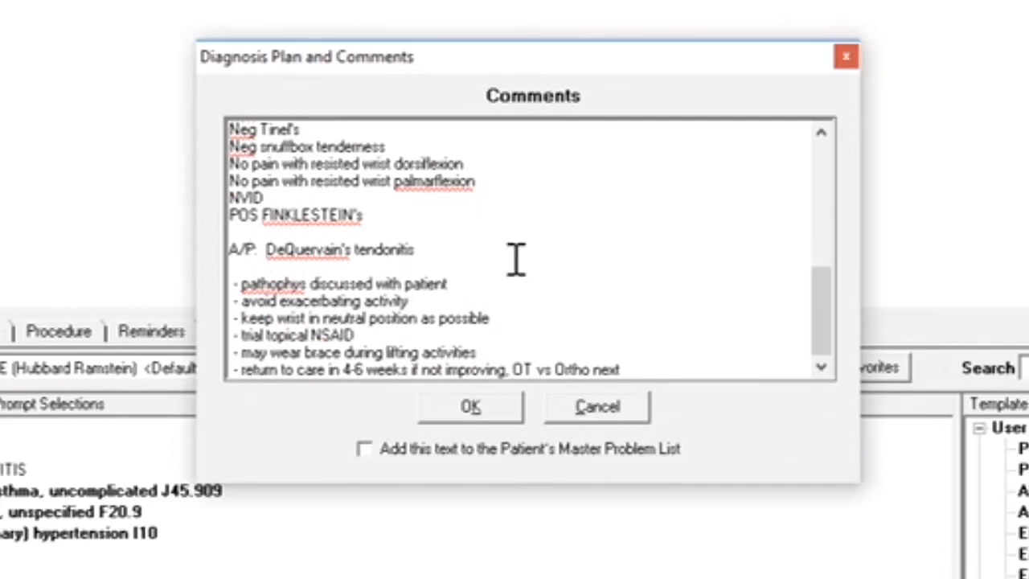
{"action": "left_click_drag", "start_coordinate": [643, 369], "coordinate": [61, 2]}
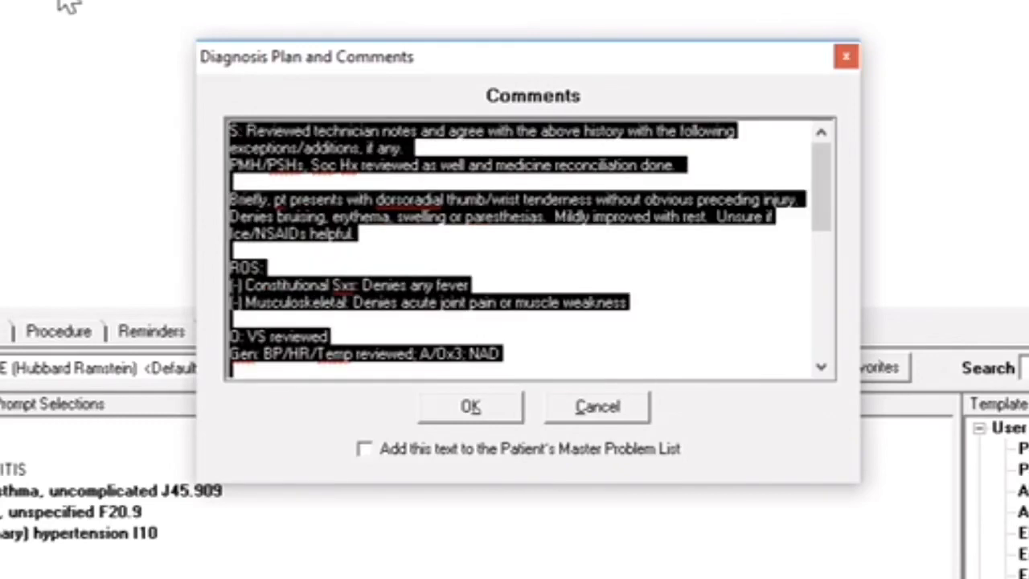
{"action": "key", "text": "Delete"}
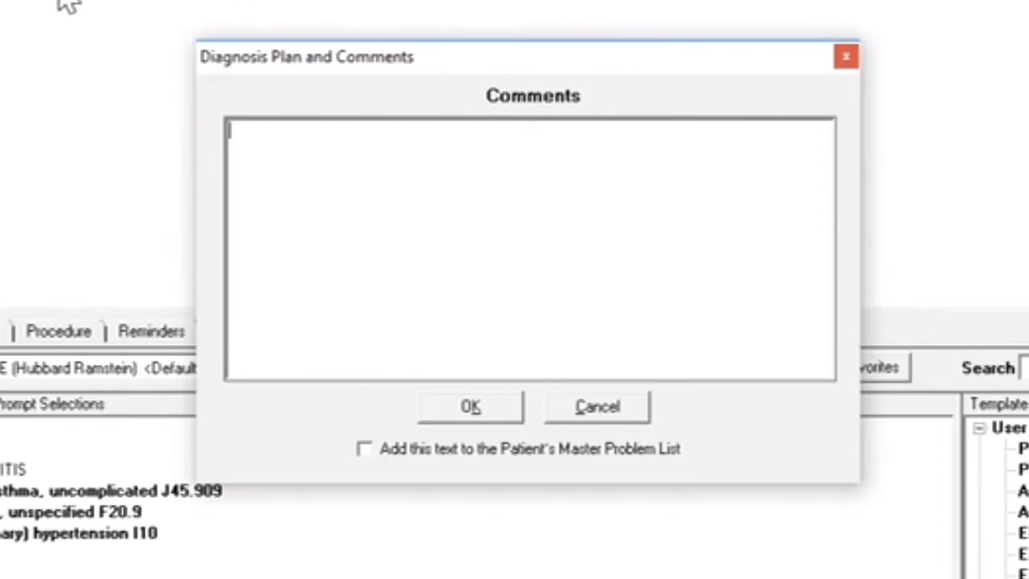
- Expand the "ocptaper" shortcut into its tapering dose instructions in the comments, and delete the text
{"action": "type", "text": "o"}
{"action": "type", "text": "cptaper"}
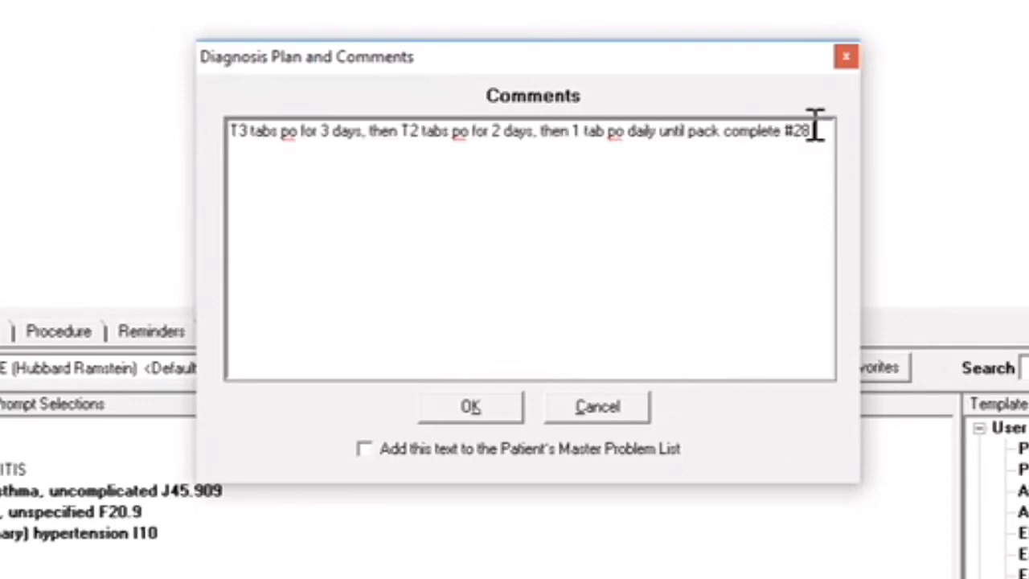
{"action": "left_click_drag", "start_coordinate": [812, 133], "coordinate": [230, 128]}
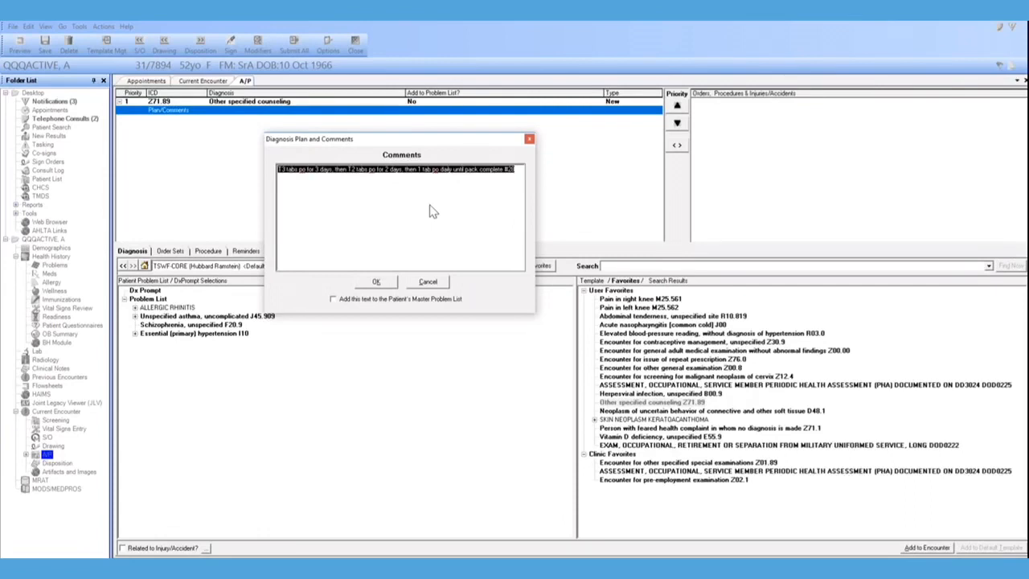
{"action": "key", "text": "Delete"}
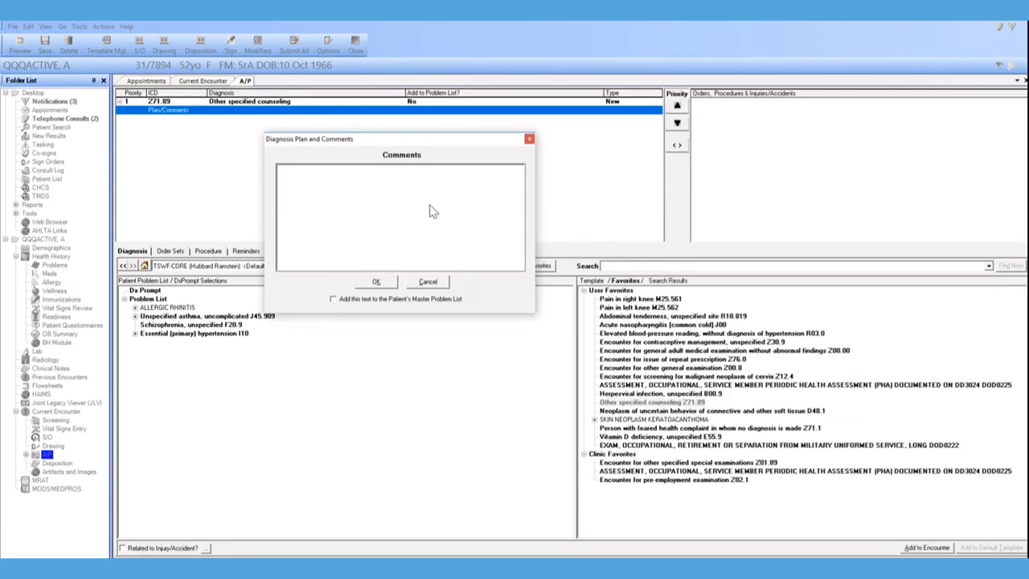
- Open the AutoCorrect options once more, close them without adding an entry, and reposition the comments dialog
{"action": "right_click", "coordinate": [328, 194]}
{"action": "left_click", "coordinate": [365, 200]}
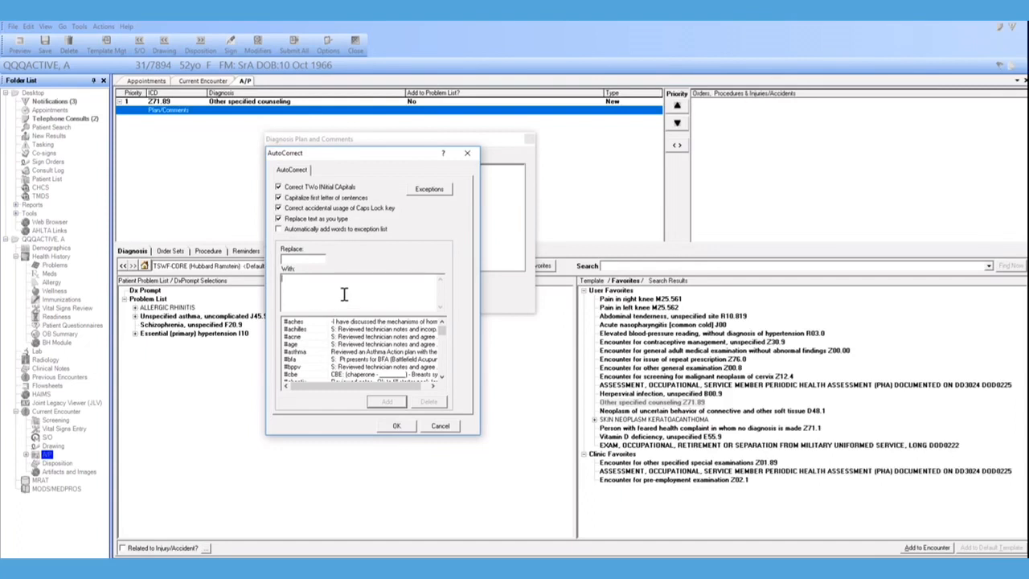
{"action": "left_click", "coordinate": [398, 425]}
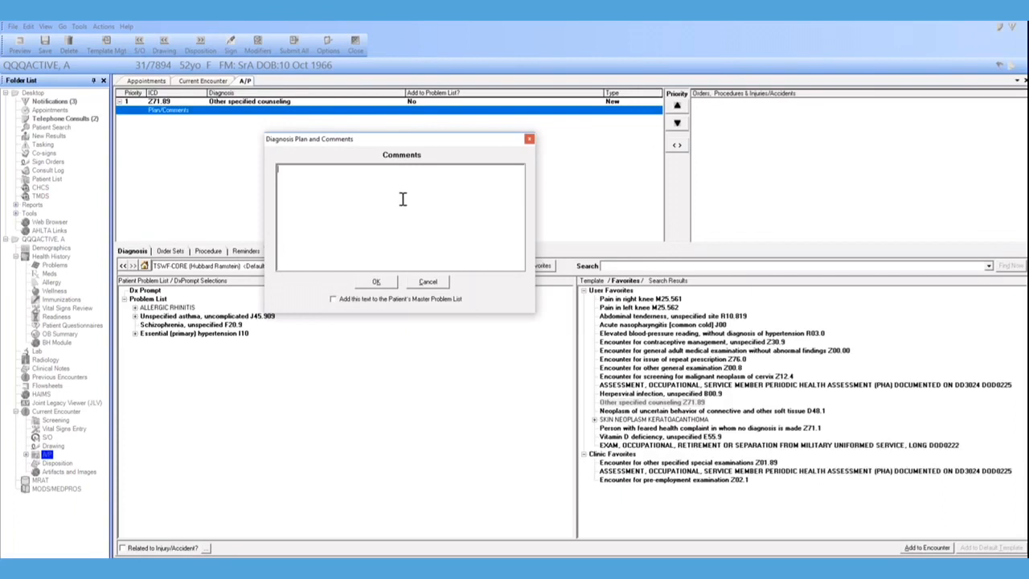
{"action": "left_click_drag", "start_coordinate": [384, 141], "coordinate": [333, 126]}
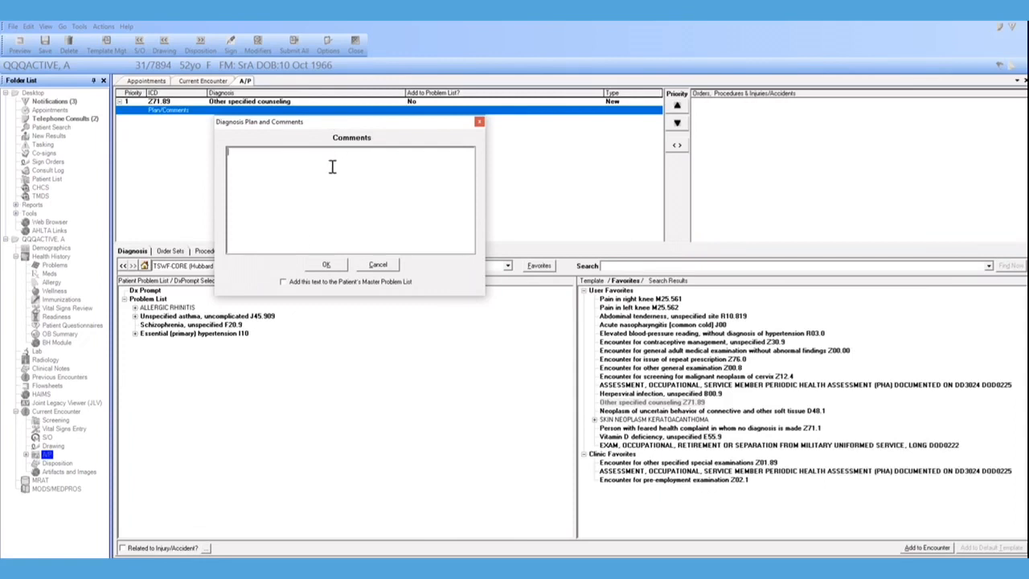
- In File Explorer, browse to C:\Program Files (x86)\AHLTA\Data\RTData and select the AutoCorrect.act file
{"action": "left_click", "coordinate": [245, 567]}
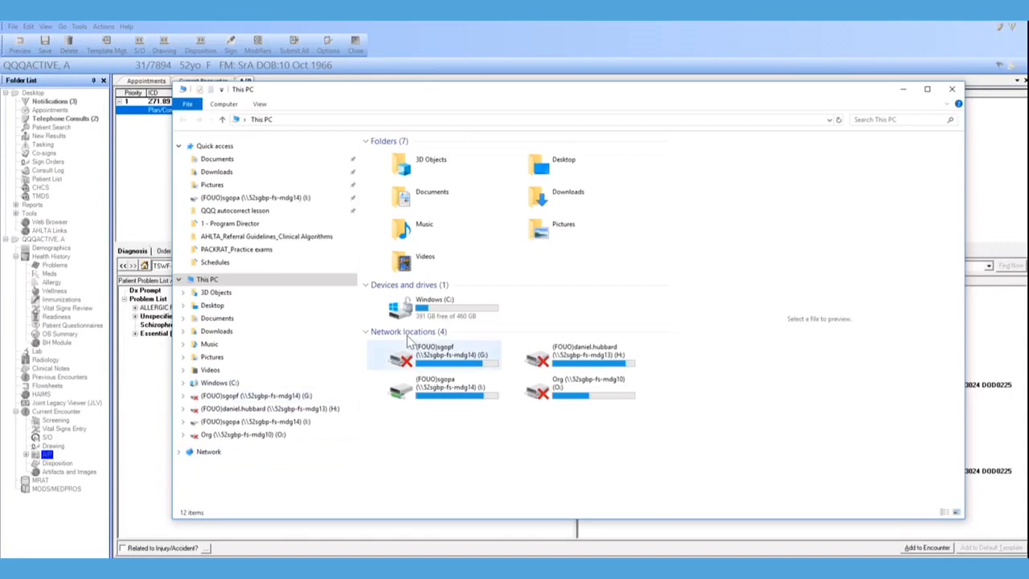
{"action": "left_click_drag", "start_coordinate": [478, 91], "coordinate": [434, 89]}
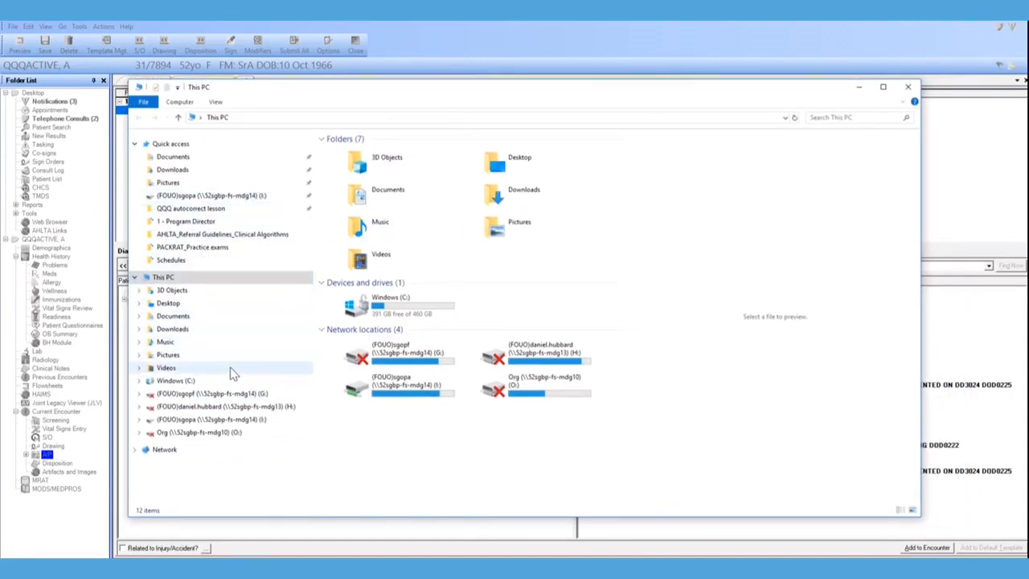
{"action": "left_click", "coordinate": [192, 382]}
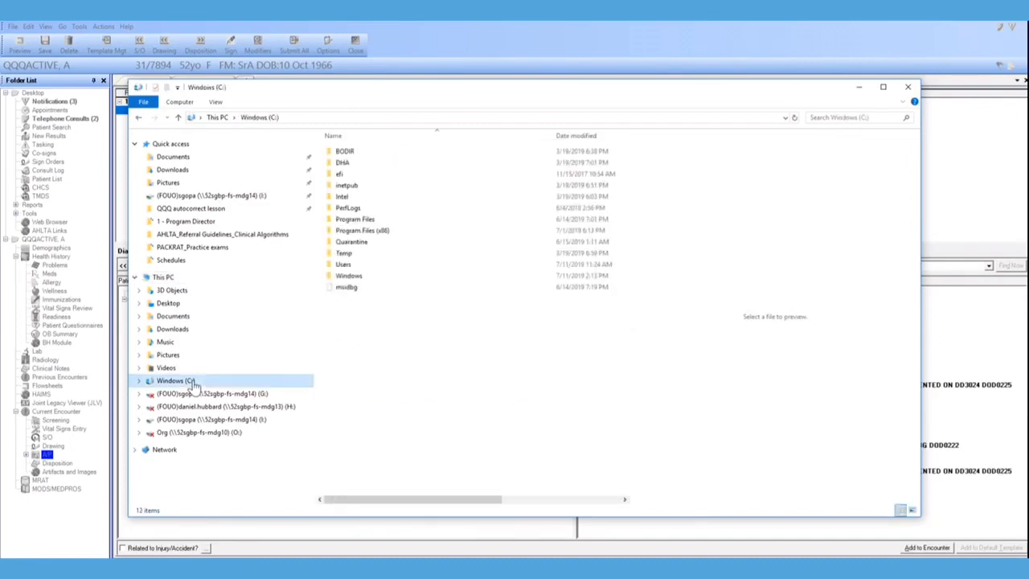
{"action": "left_click", "coordinate": [384, 232]}
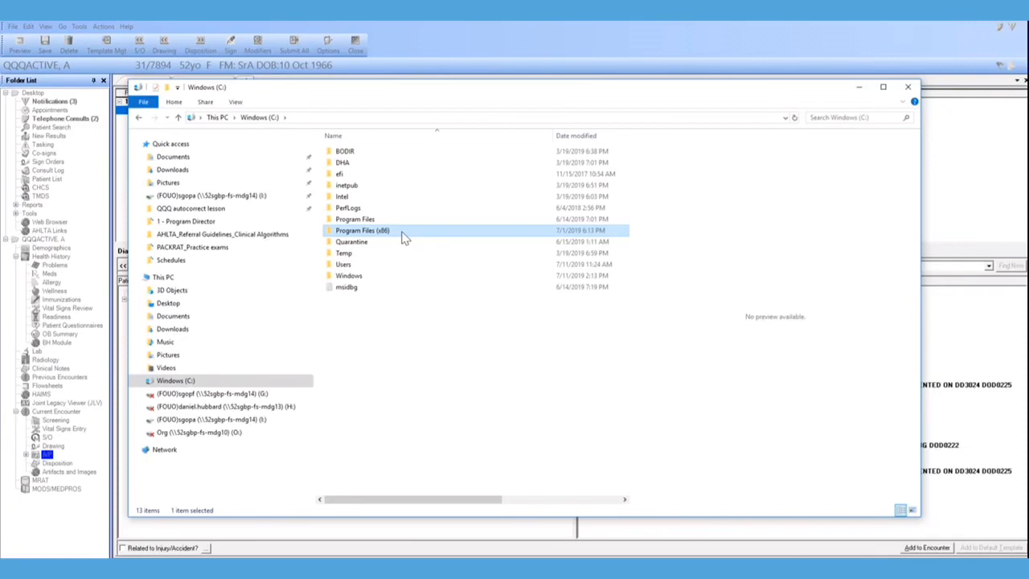
{"action": "double_click", "coordinate": [404, 238]}
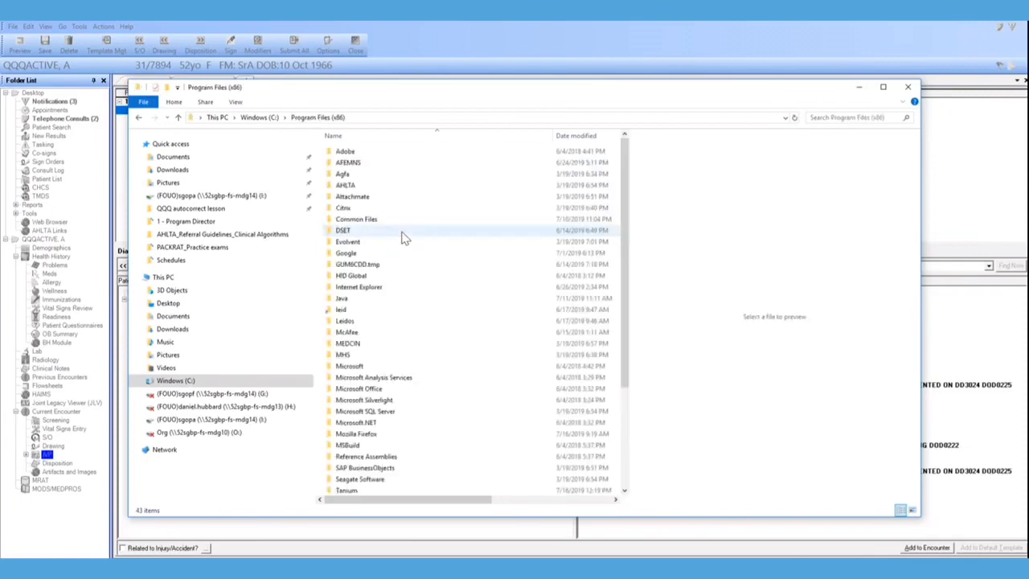
{"action": "double_click", "coordinate": [368, 186]}
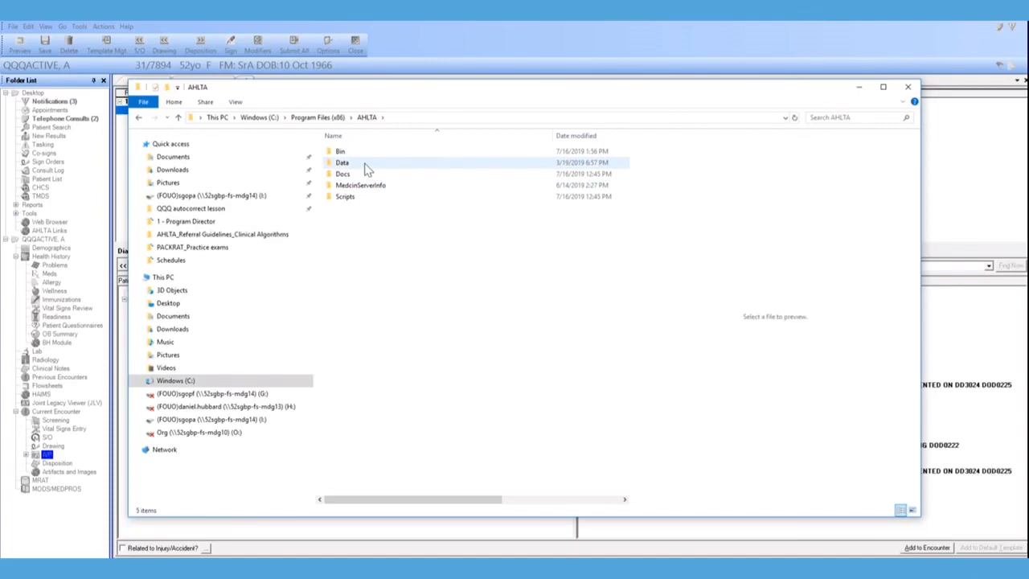
{"action": "double_click", "coordinate": [366, 165]}
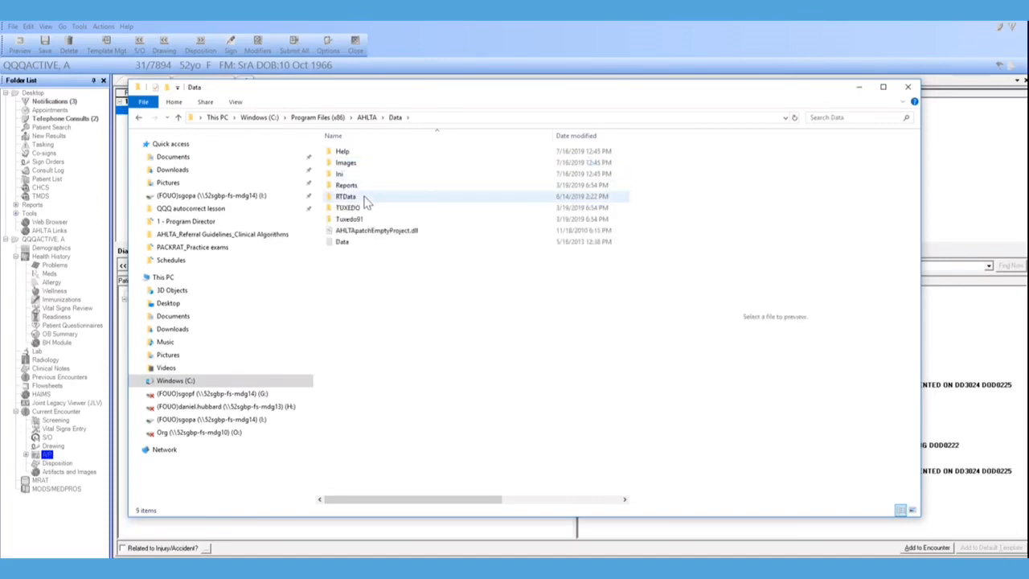
{"action": "double_click", "coordinate": [366, 200]}
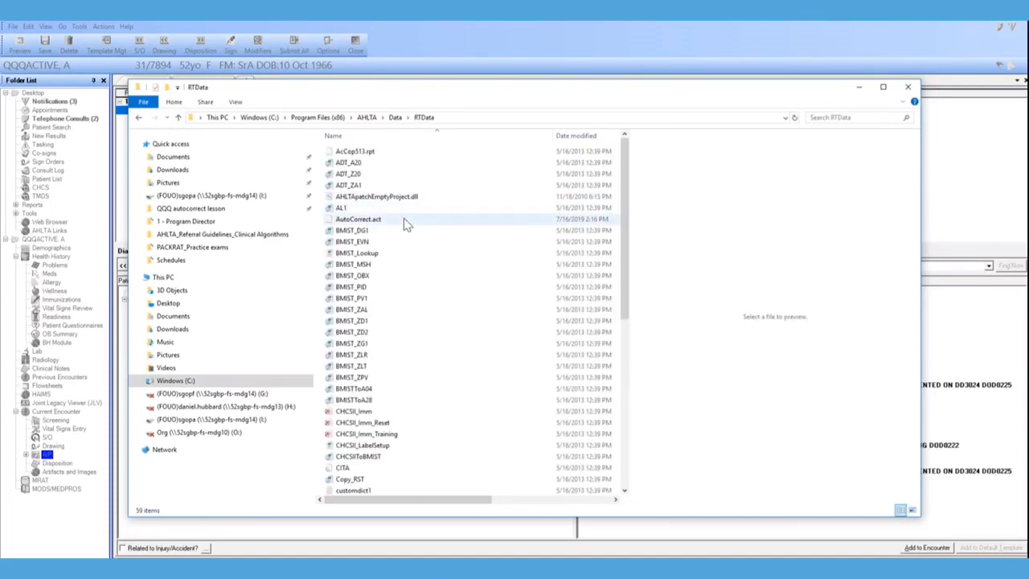
{"action": "left_click", "coordinate": [394, 222]}
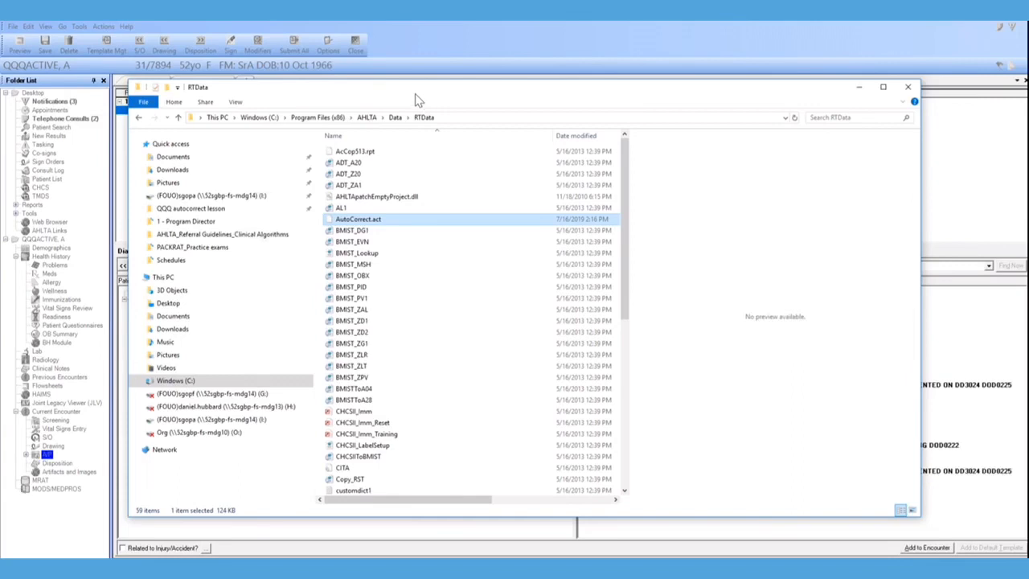
- Close the RTData folder and the Hardware and Sound window, and reposition the diagnosis comments dialog
{"action": "left_click", "coordinate": [907, 87]}
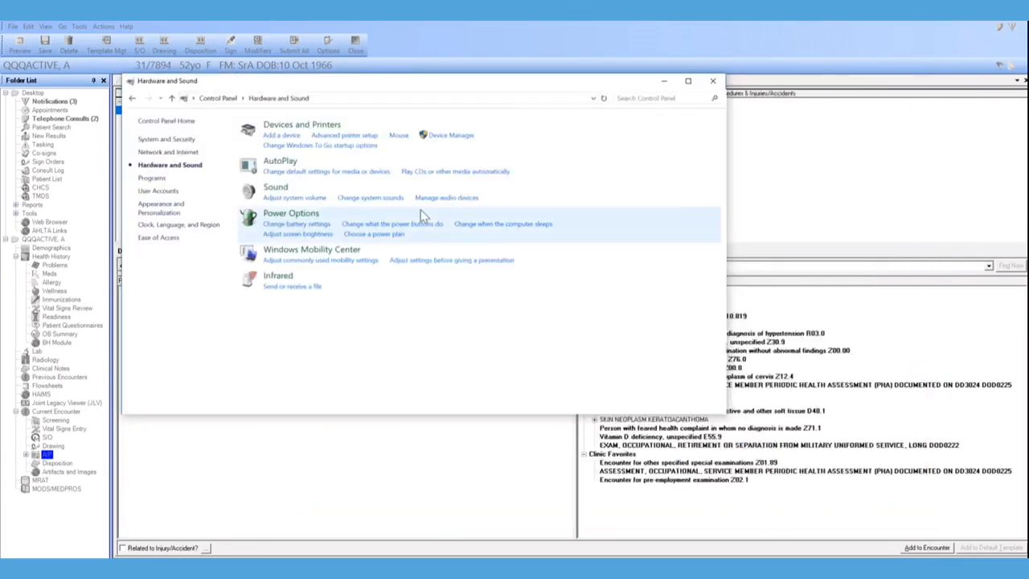
{"action": "left_click", "coordinate": [710, 86]}
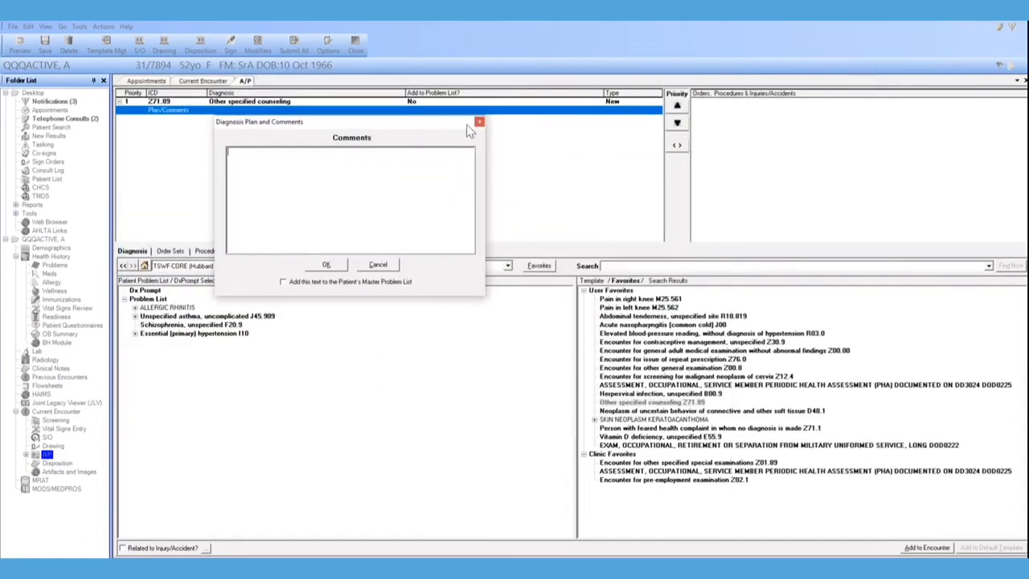
{"action": "left_click_drag", "start_coordinate": [432, 126], "coordinate": [440, 131]}
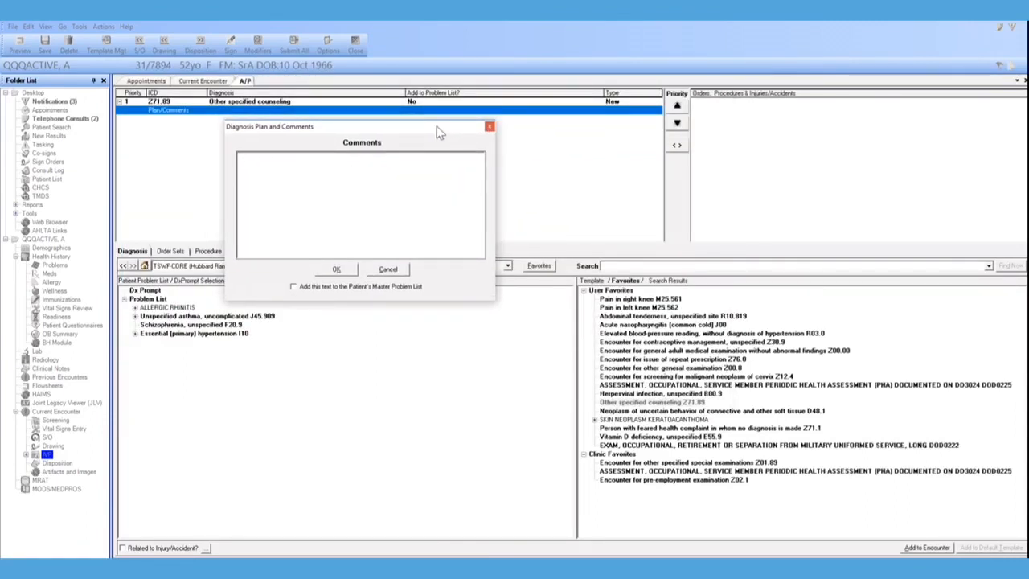